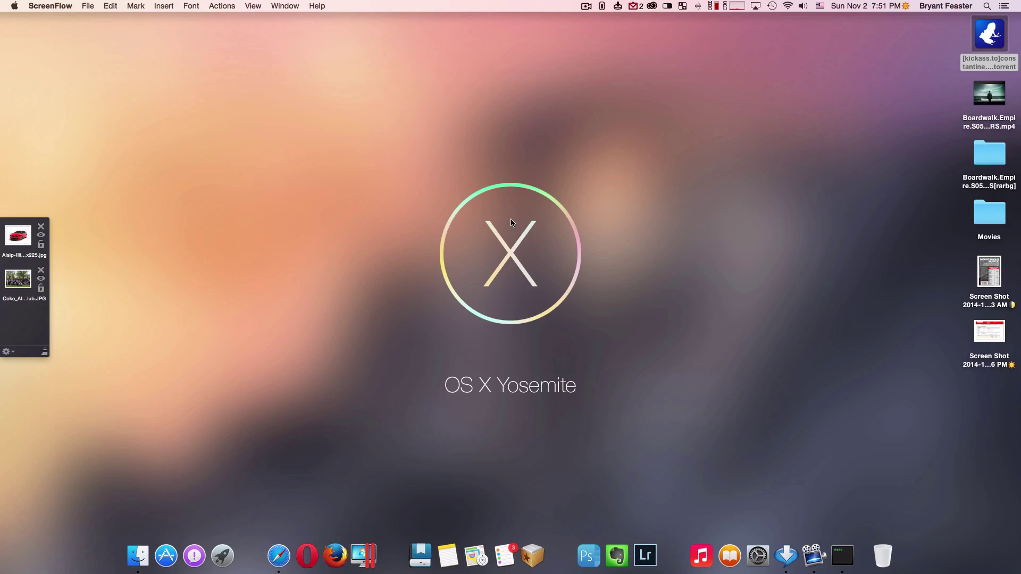
- Launch Safari and go to Home: Apple Support Communities from the Apple favorites folder
left_click(279, 557)
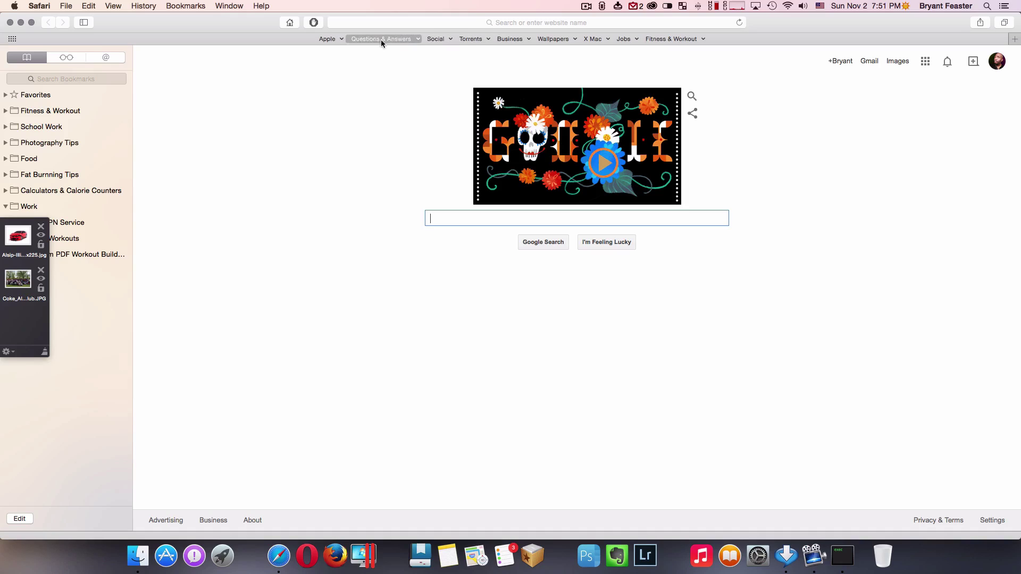
left_click(340, 38)
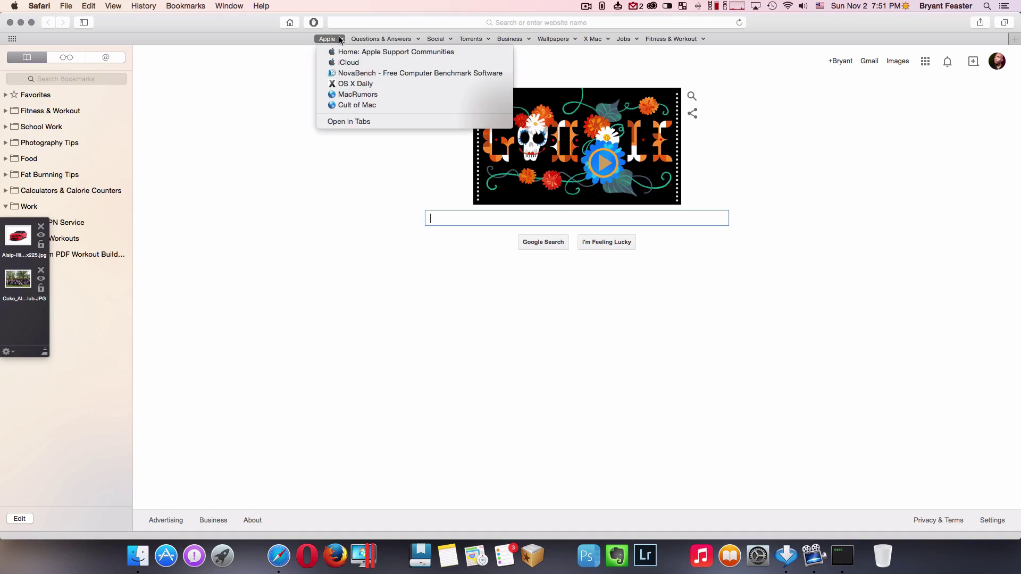
left_click(364, 53)
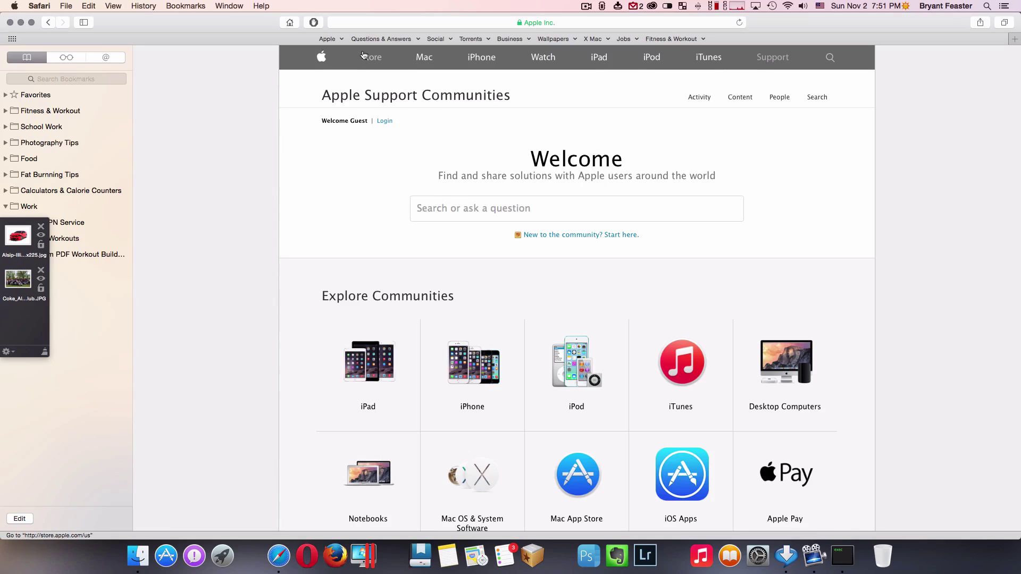
- Enable 'Show full website address' in Safari's Advanced preferences
left_click(39, 6)
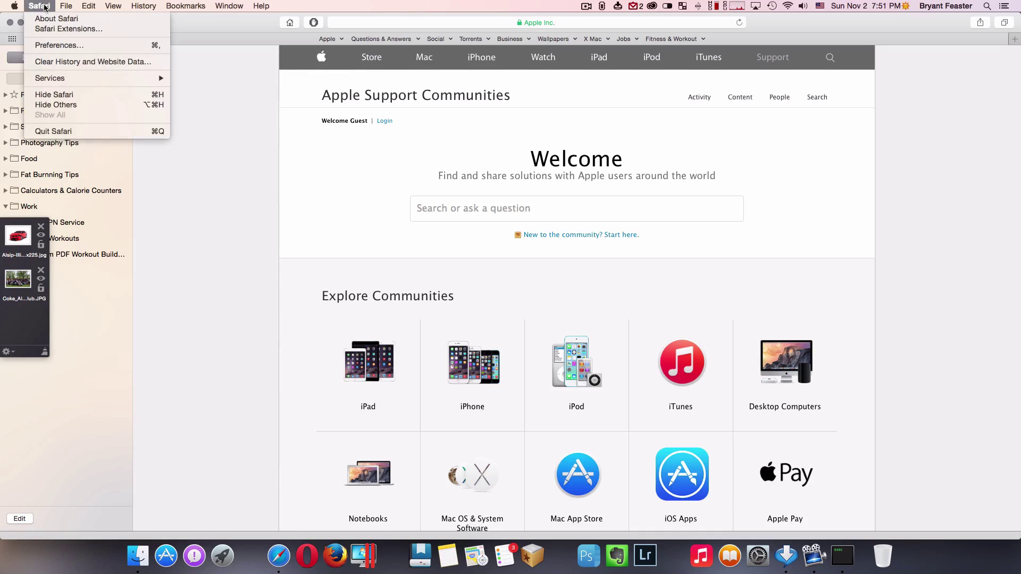
left_click(60, 47)
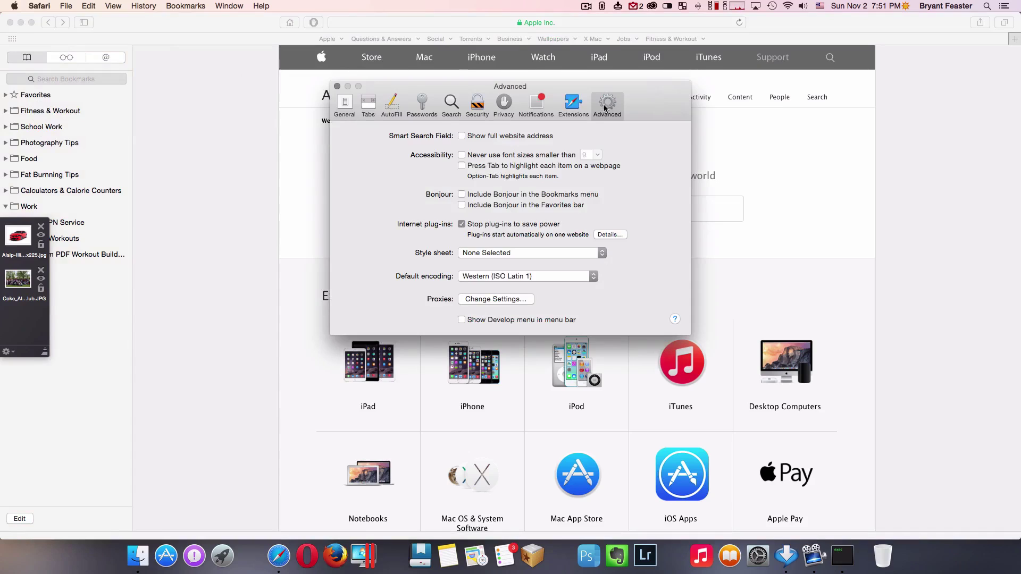
left_click(342, 104)
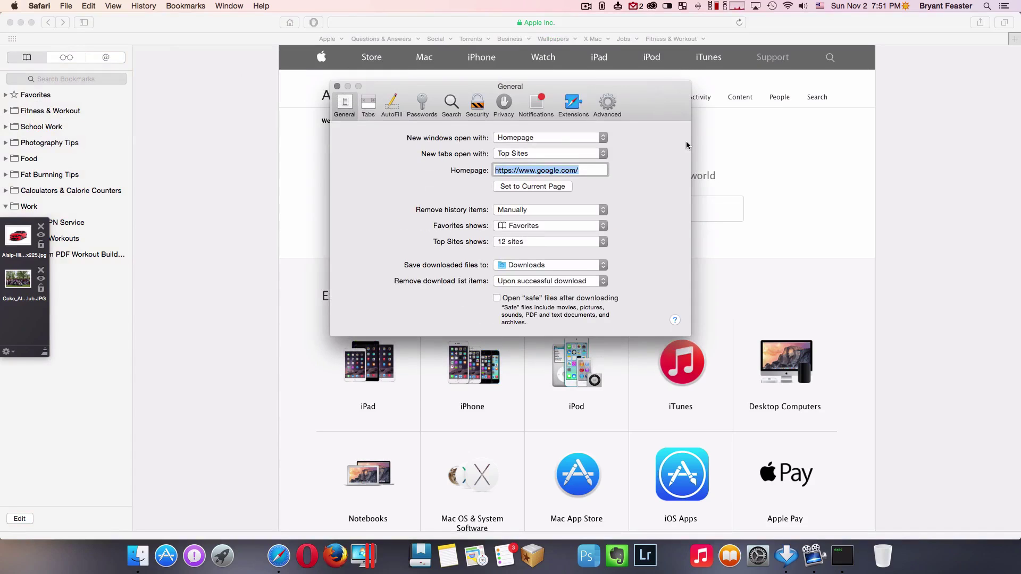
left_click(607, 104)
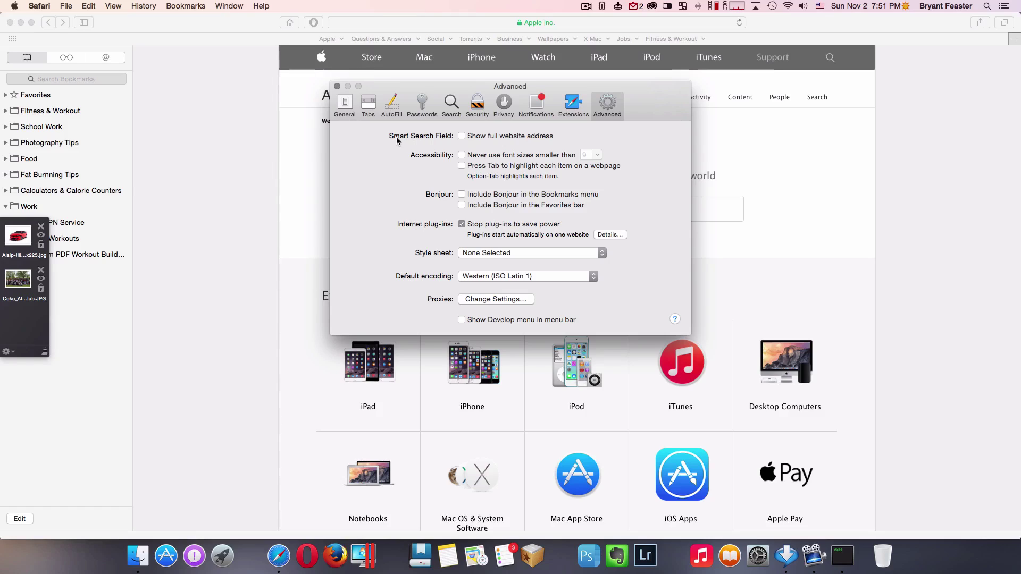
left_click(461, 137)
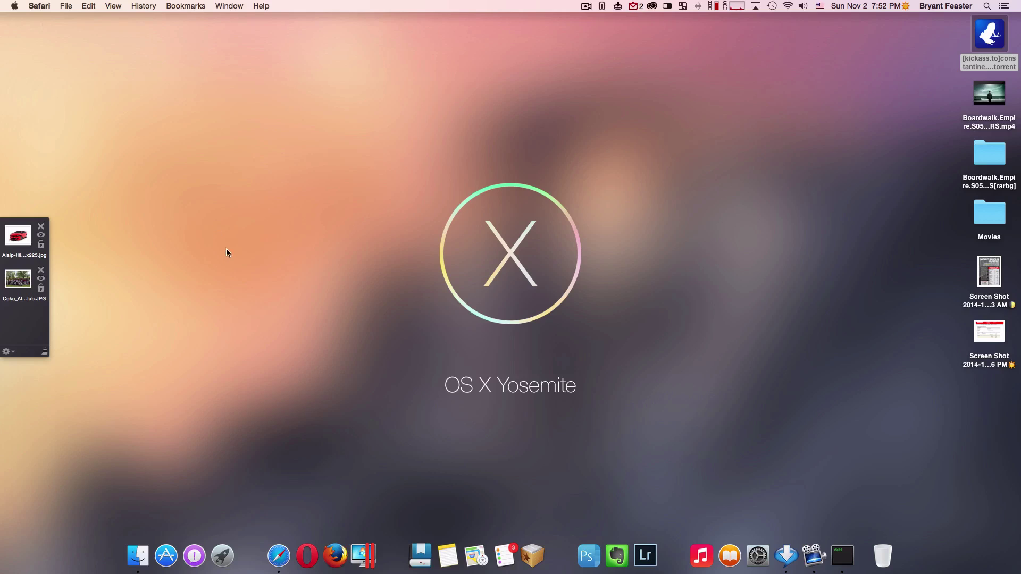
- Relaunch Safari from the Dock so the Google home page appears
left_click(284, 553)
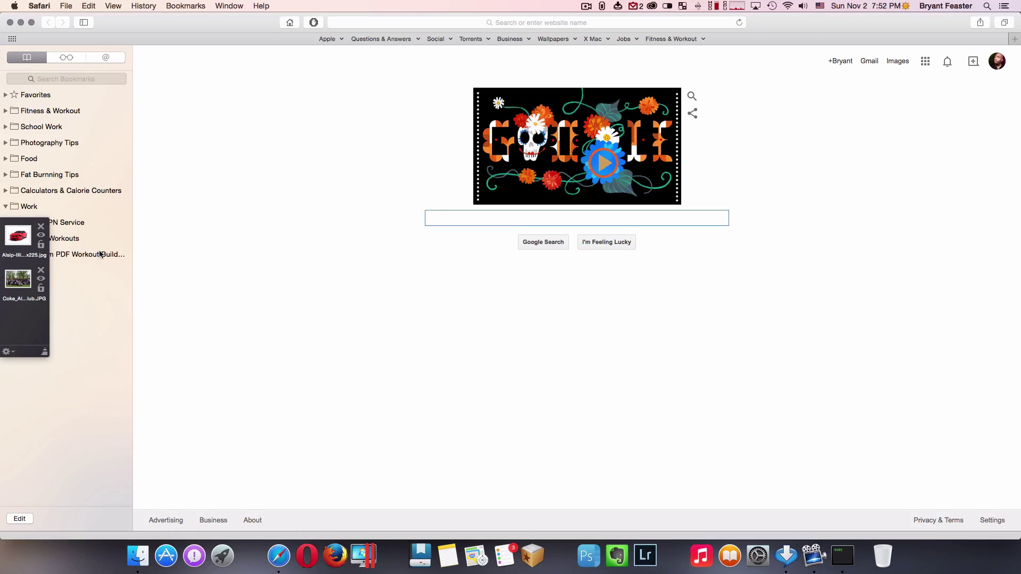
- Set Safari's search engine to DuckDuckGo in the Search preferences and close the window
left_click(48, 7)
left_click(64, 43)
left_click(342, 134)
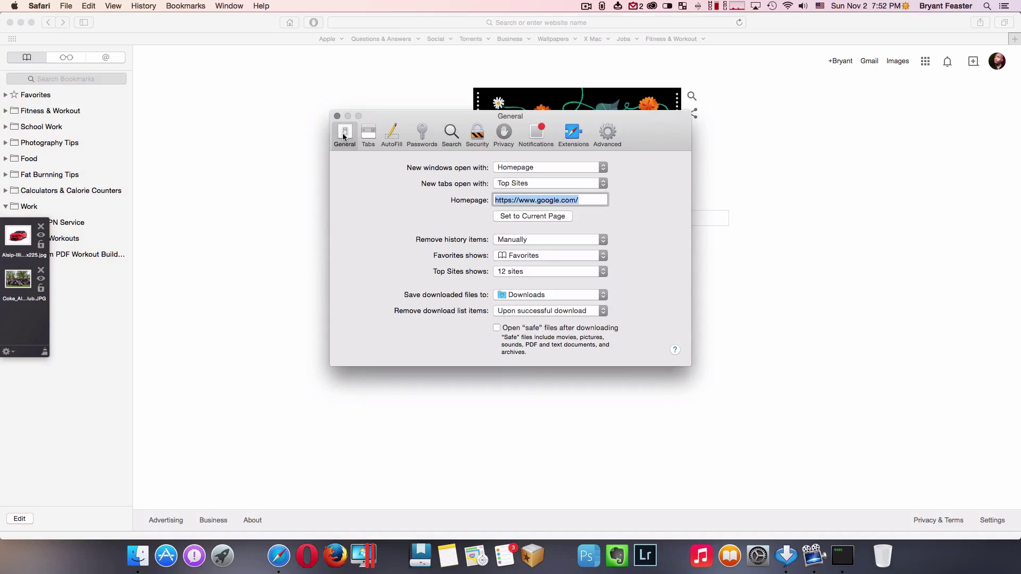
left_click(452, 137)
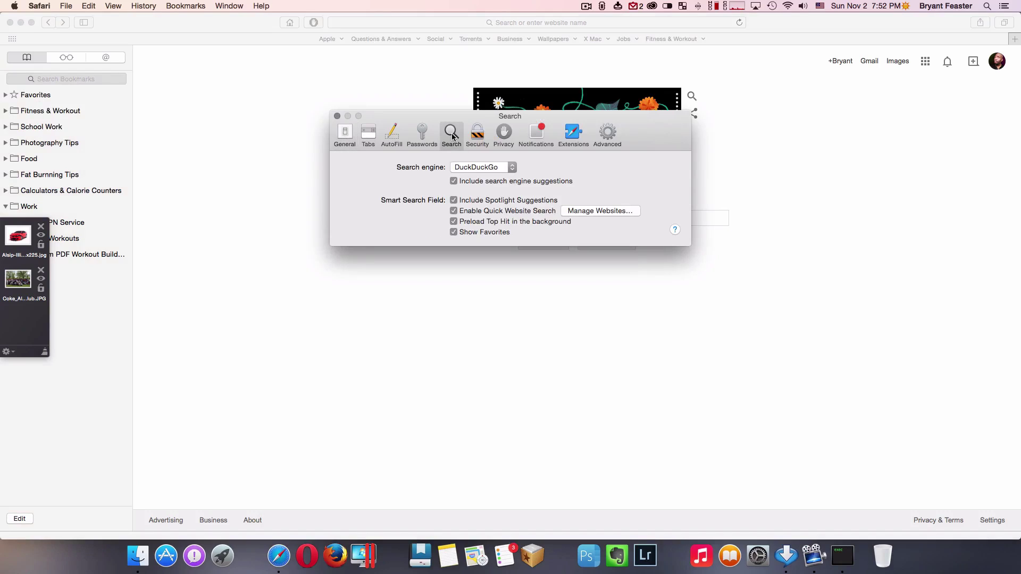
left_click(505, 169)
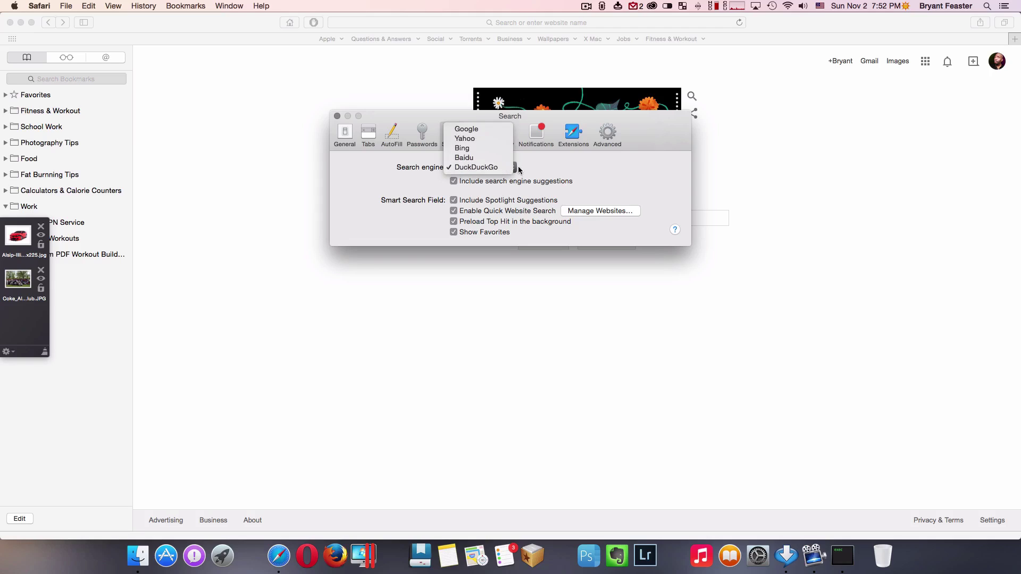
left_click(399, 181)
left_click(494, 169)
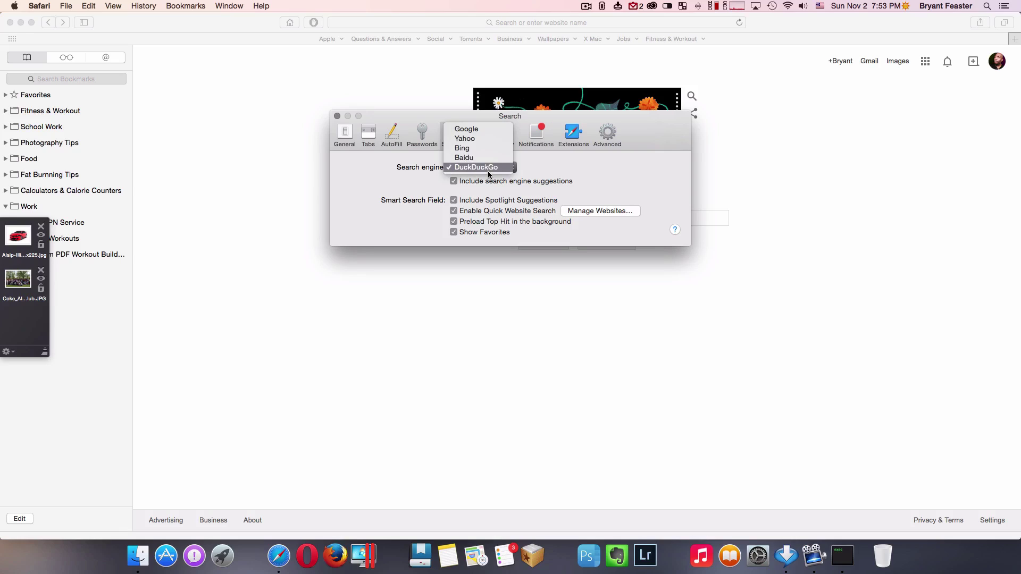
left_click(565, 172)
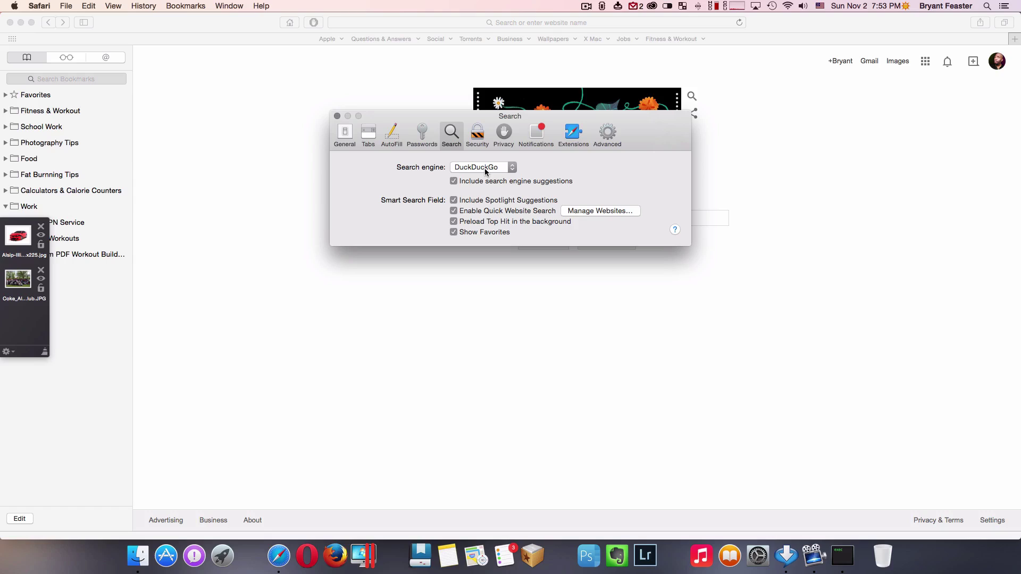
left_click(485, 169)
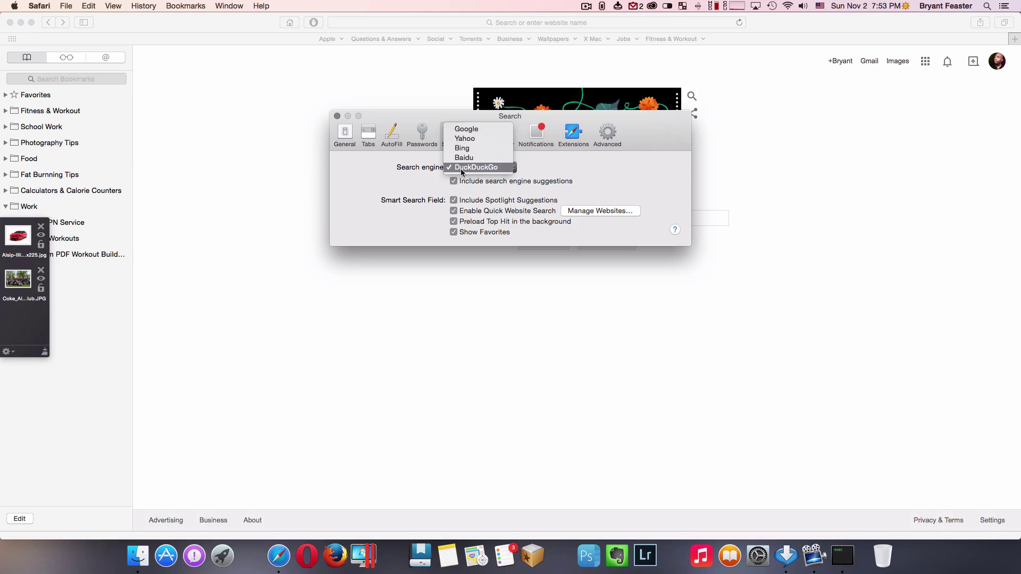
left_click(400, 168)
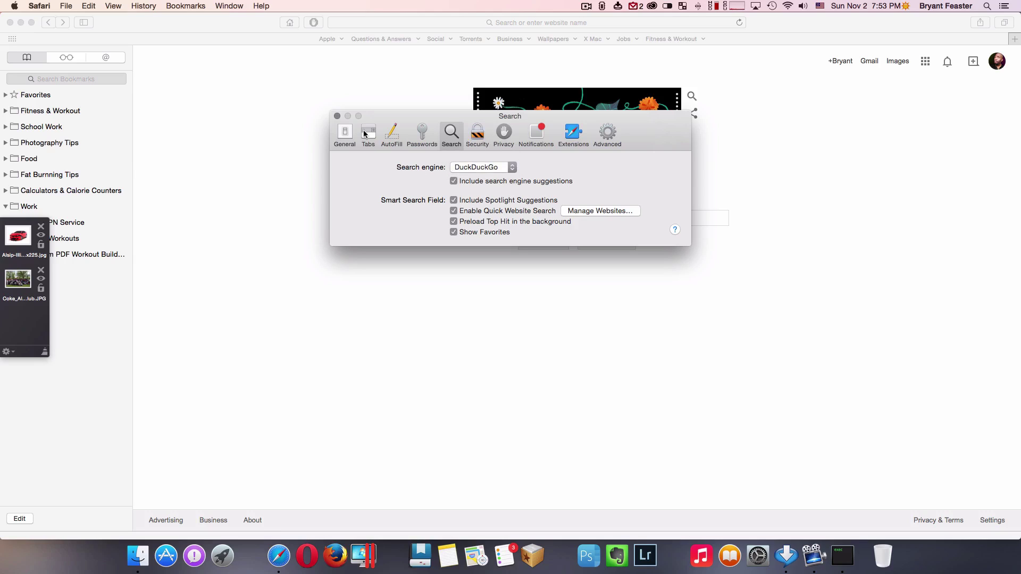
left_click(337, 115)
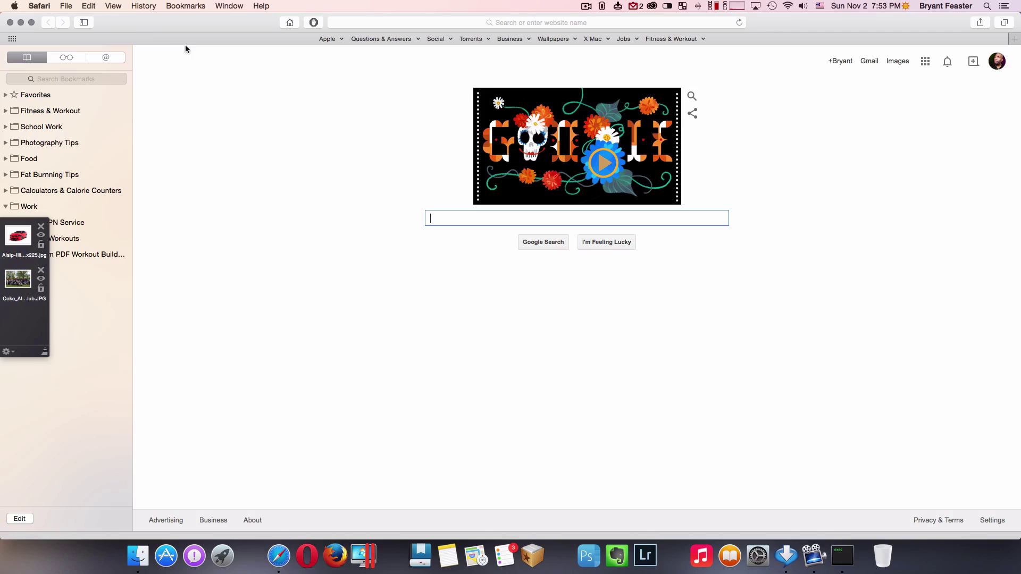
- Put Safari away with Command-H so the Finder desktop and its files show
key("cmd+h")
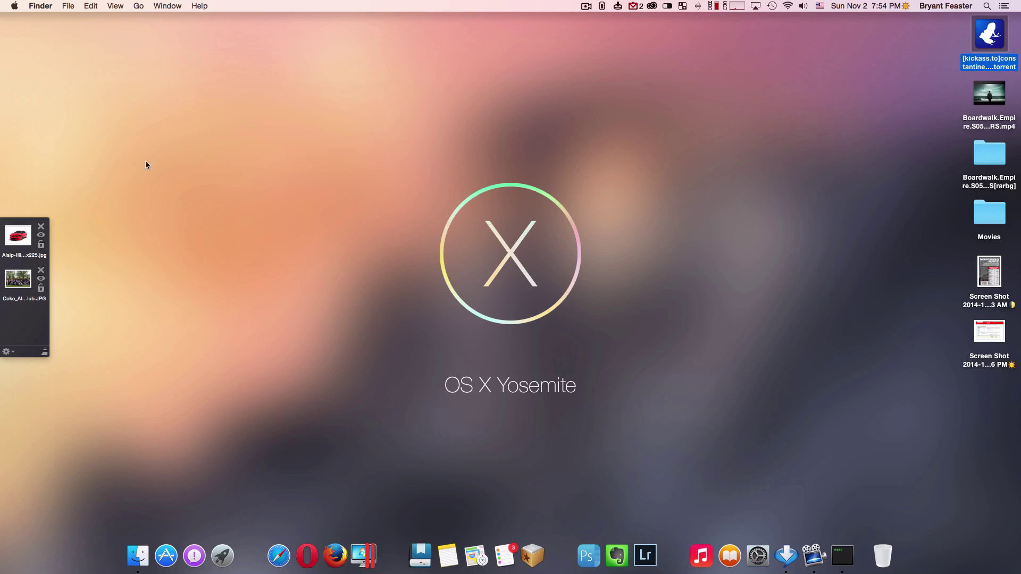
- Drag the Alsip car and Coke clean-up photos onto the desktop and move both to the Trash
left_click_drag(17, 236, 468, 135)
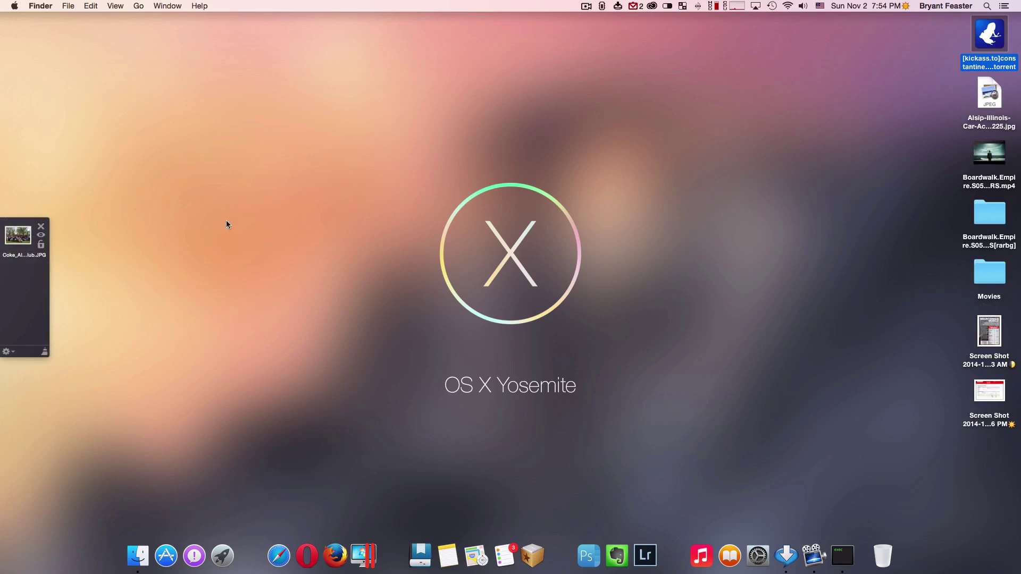
left_click_drag(19, 237, 677, 182)
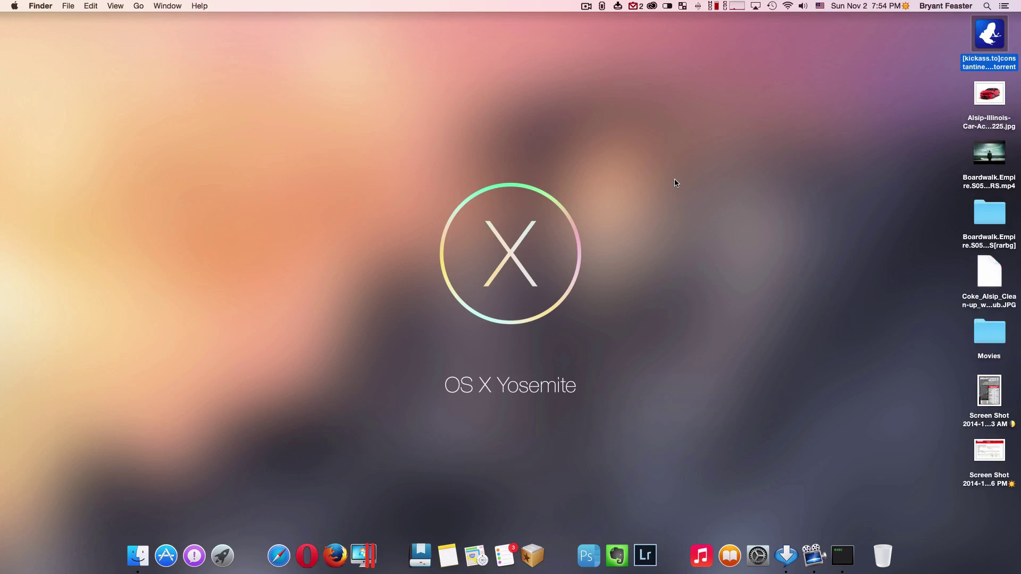
left_click(975, 274)
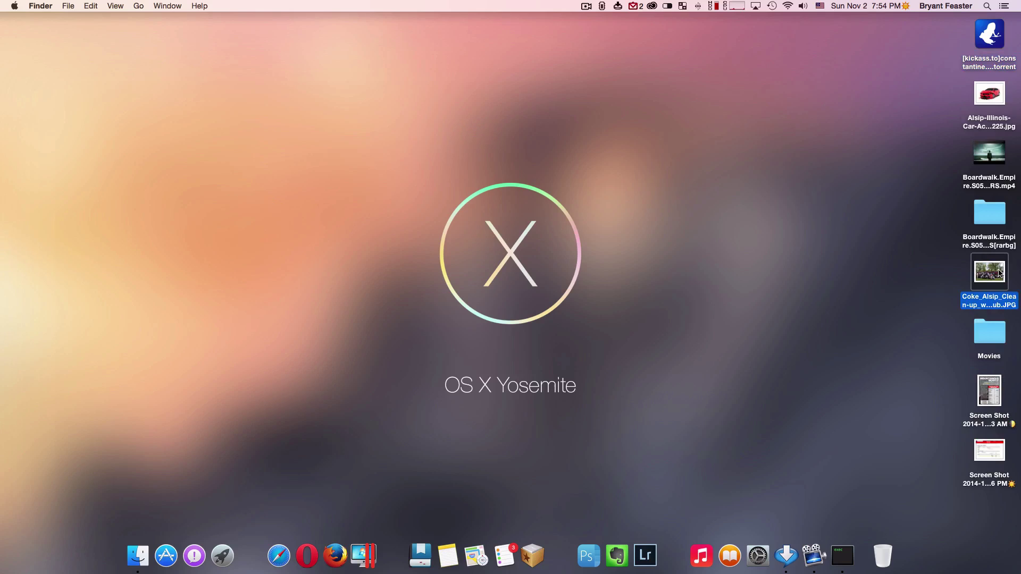
left_click(987, 90, "super")
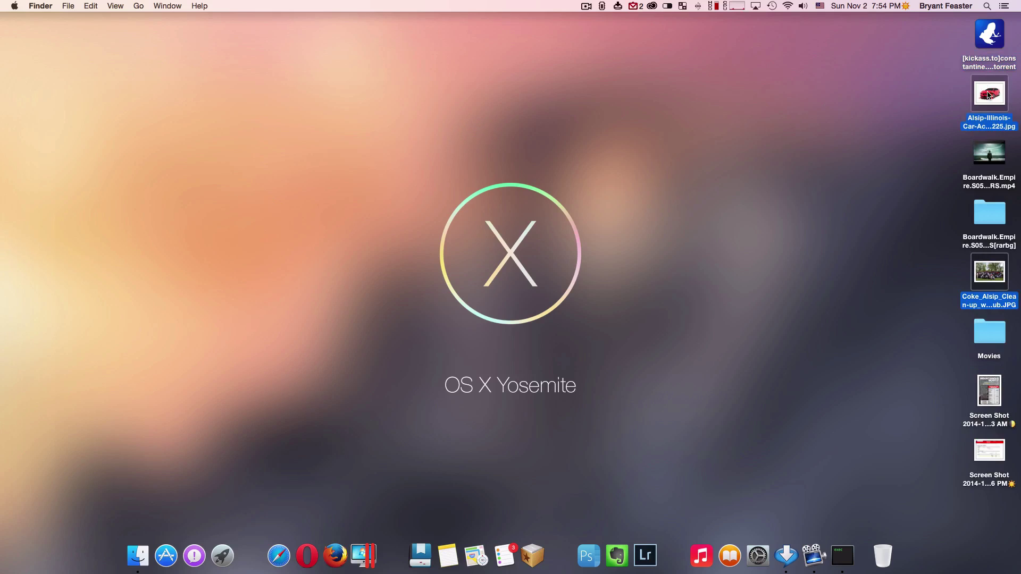
right_click(988, 94)
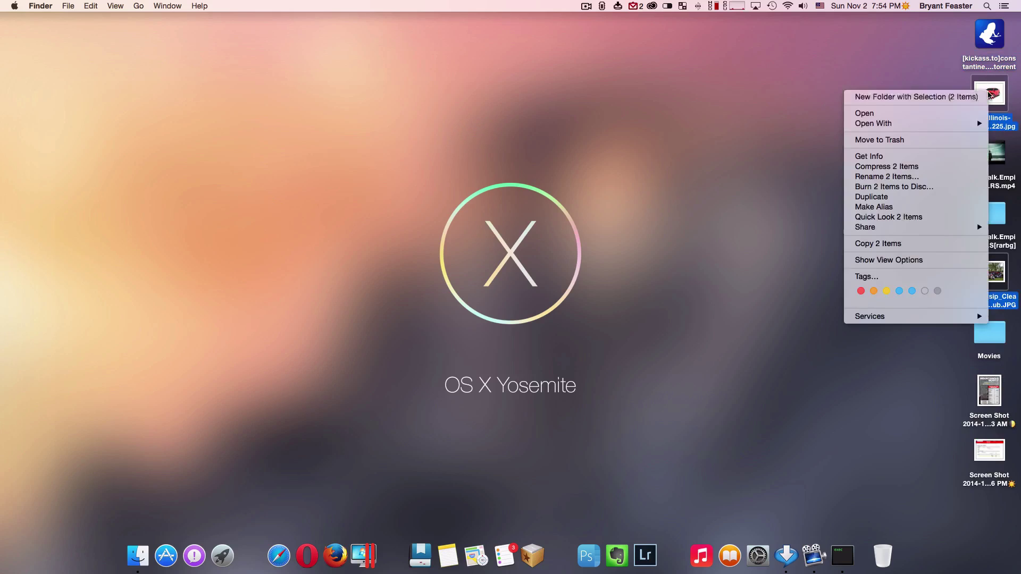
left_click(965, 140)
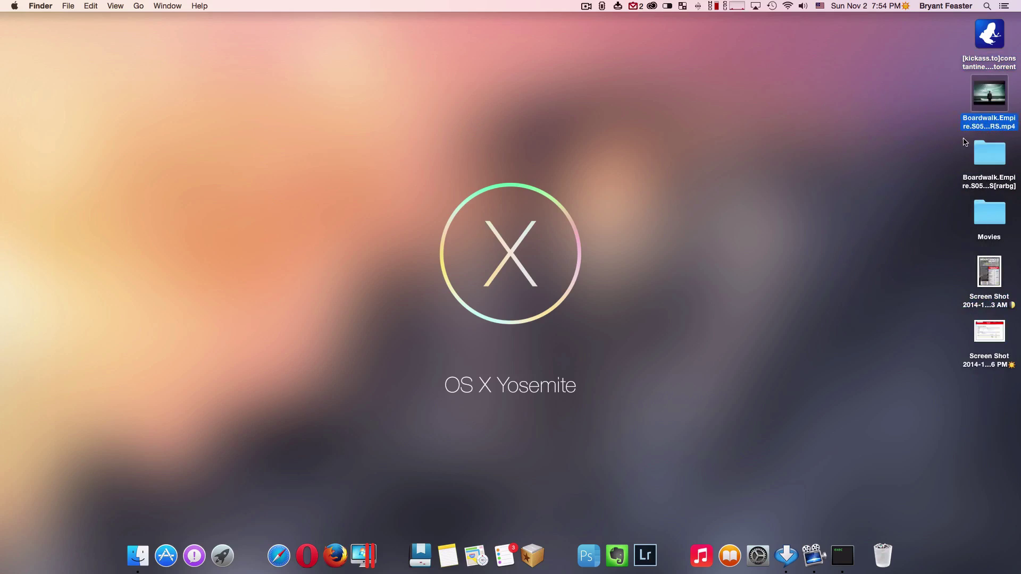
right_click(882, 548)
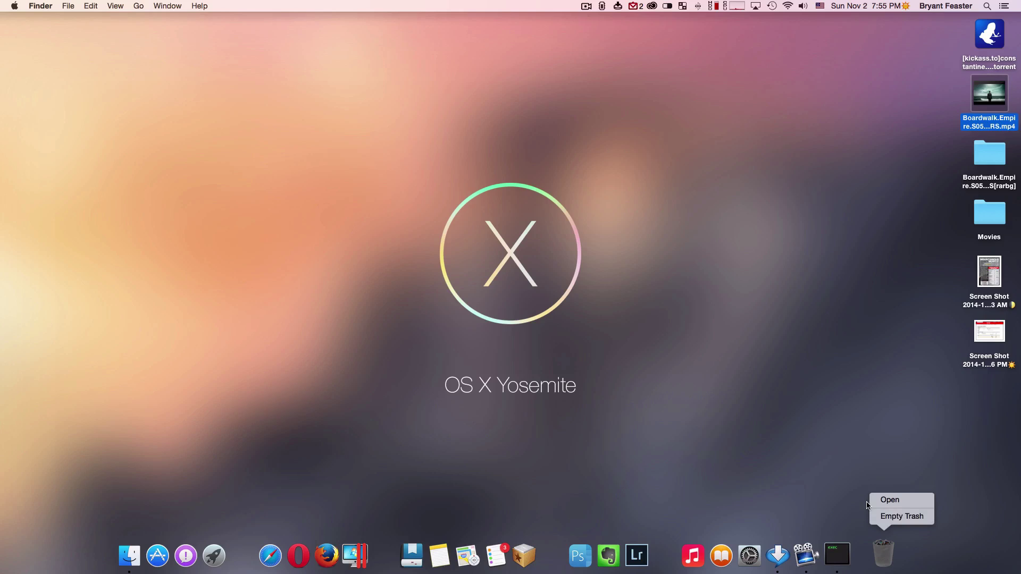
- Bring up the Finder Dock menu with its Relaunch option showing
left_click(820, 490)
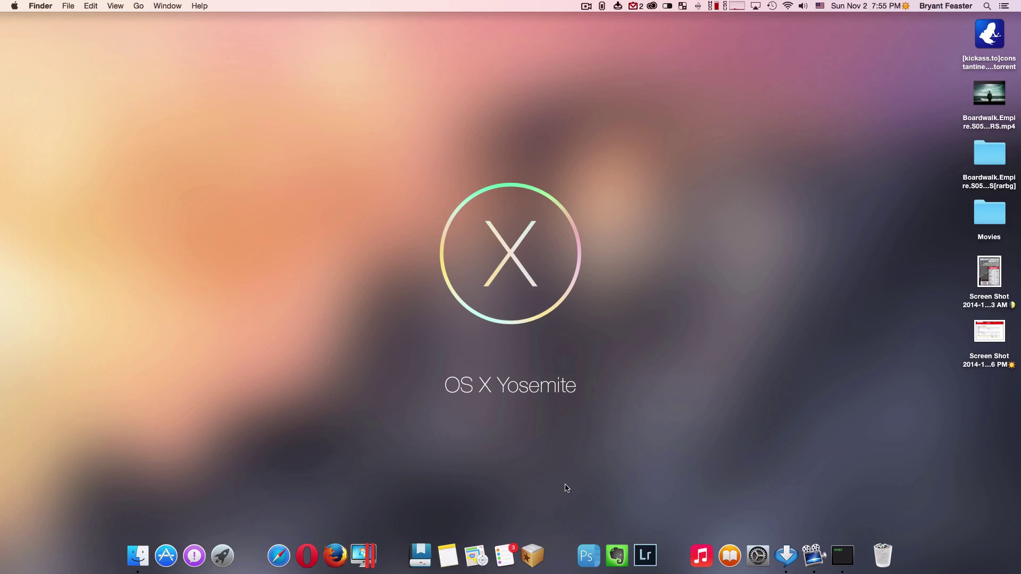
right_click(141, 554)
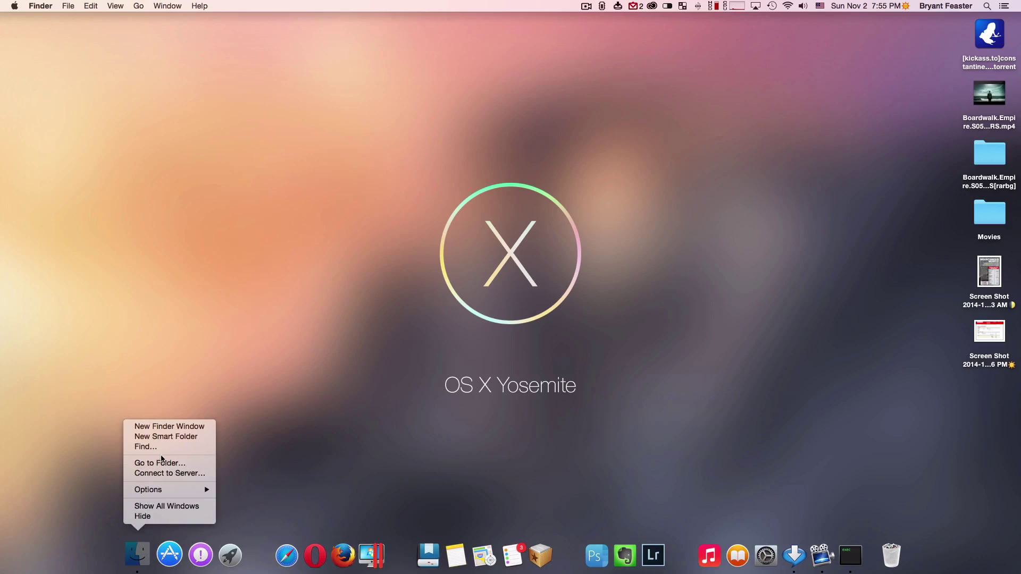
left_click(182, 502)
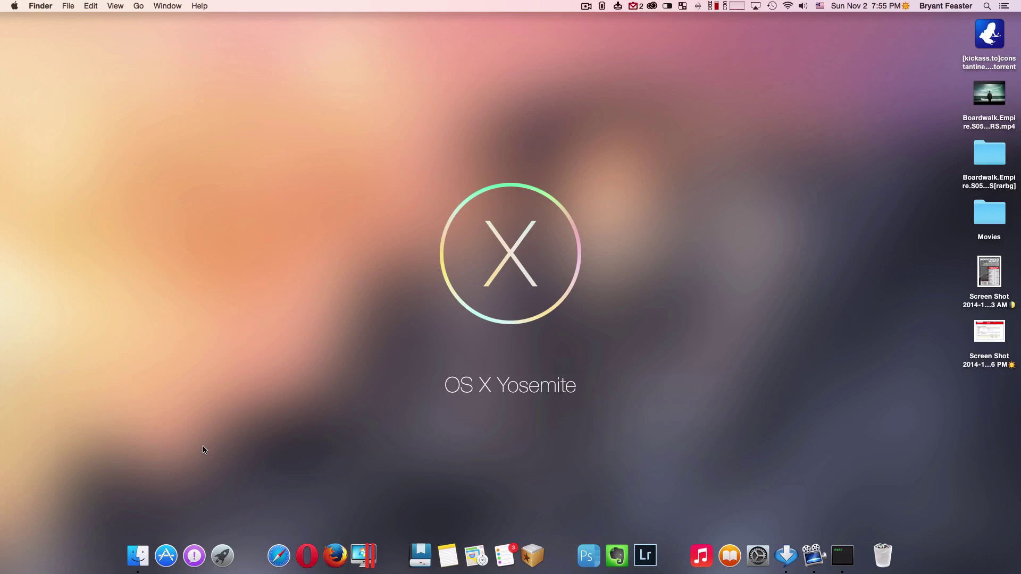
right_click(139, 554)
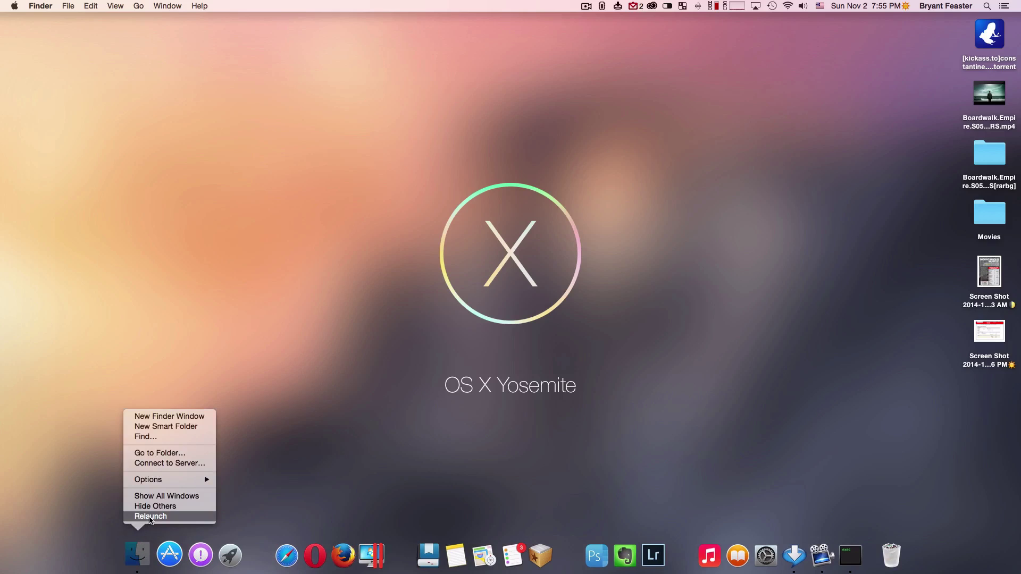
- Relaunch Finder, then choose Empty Trash from the Dock and confirm permanent erasure
left_click(151, 517)
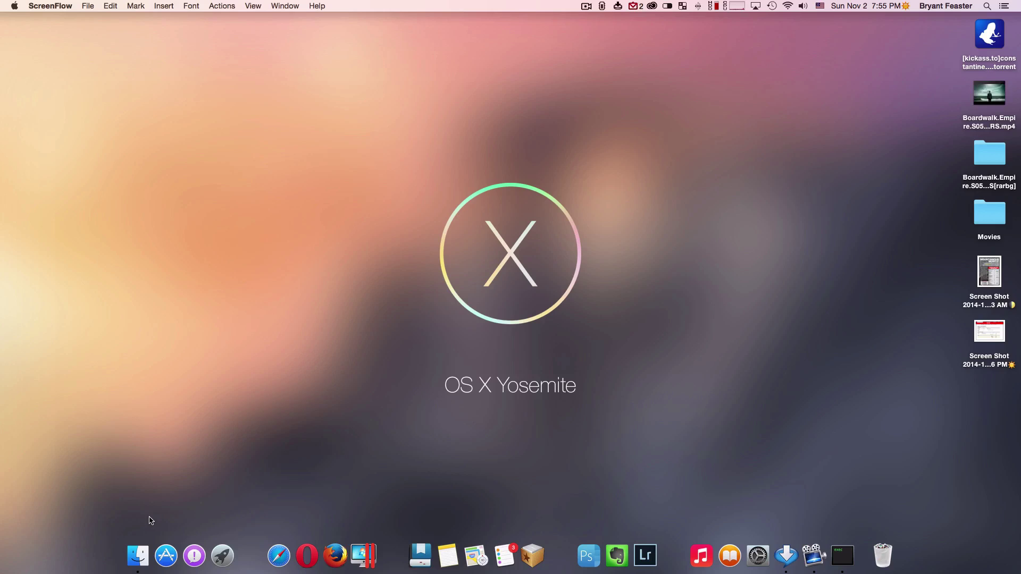
right_click(884, 559)
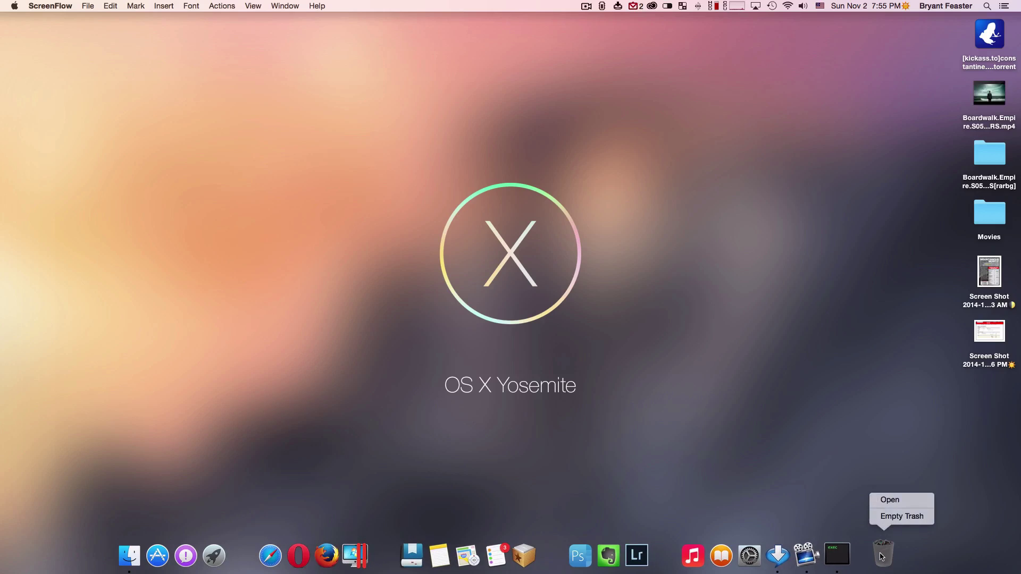
left_click(902, 516)
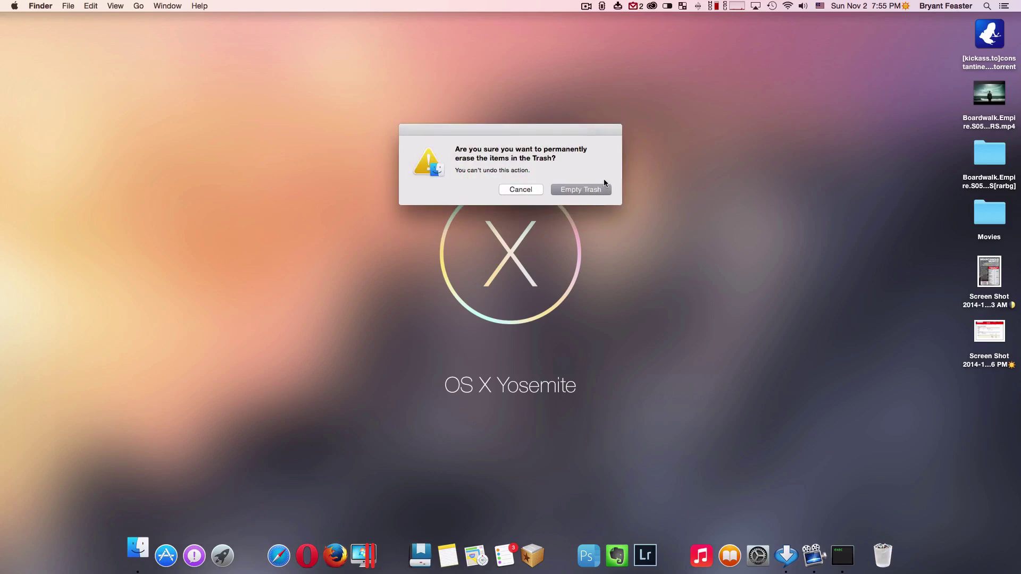
left_click(595, 187)
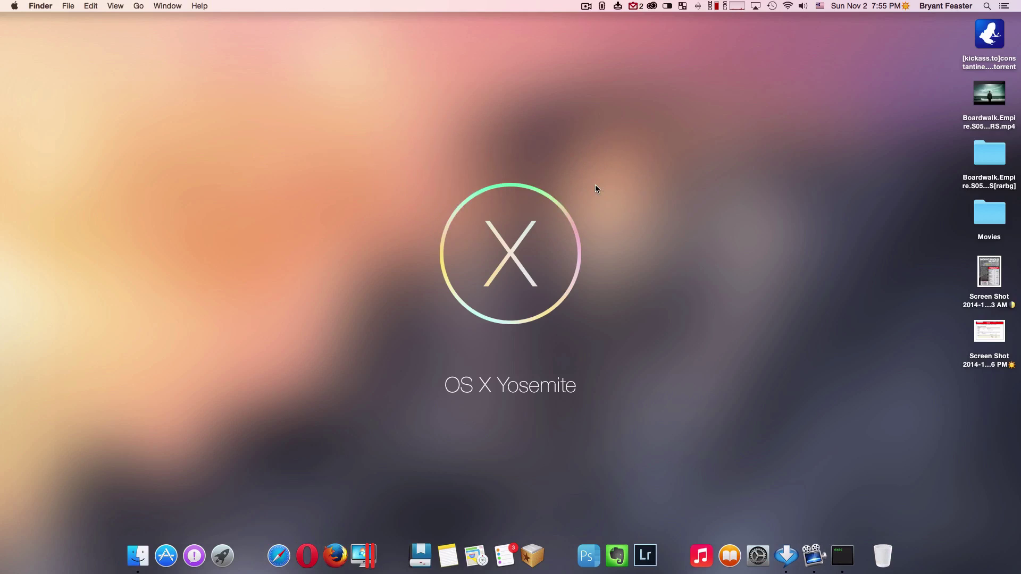